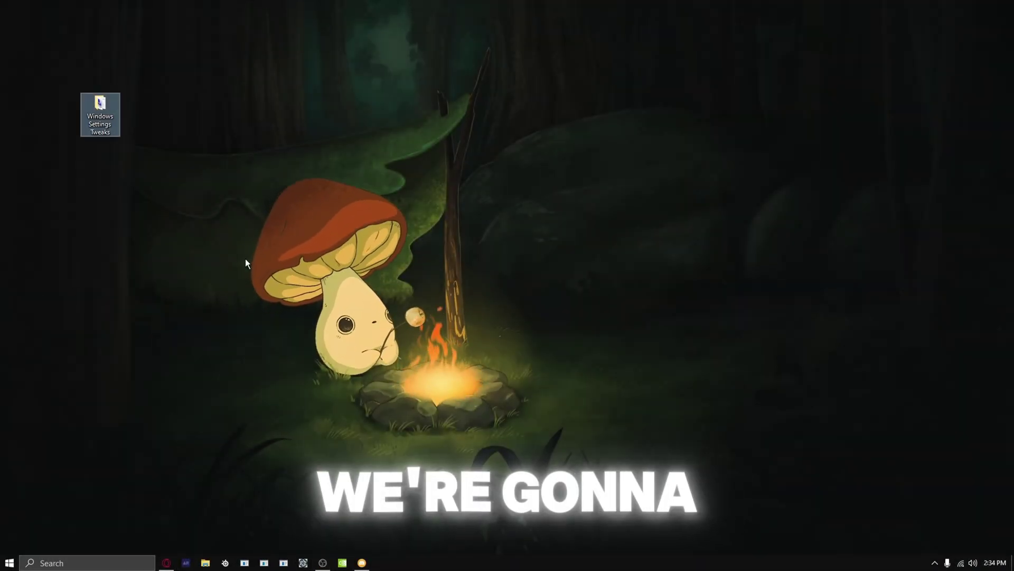
Open the Windows Settings Tweaks desktop folder, check the run-all-commands note, then reopen the folder
{"action": "double_click", "coordinate": [106, 107]}
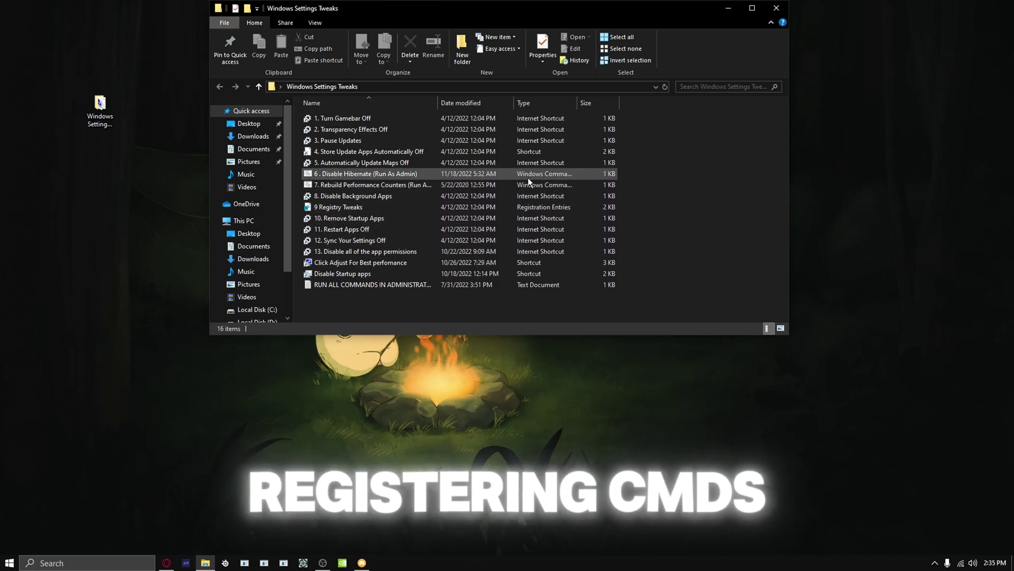
{"action": "left_click", "coordinate": [338, 285]}
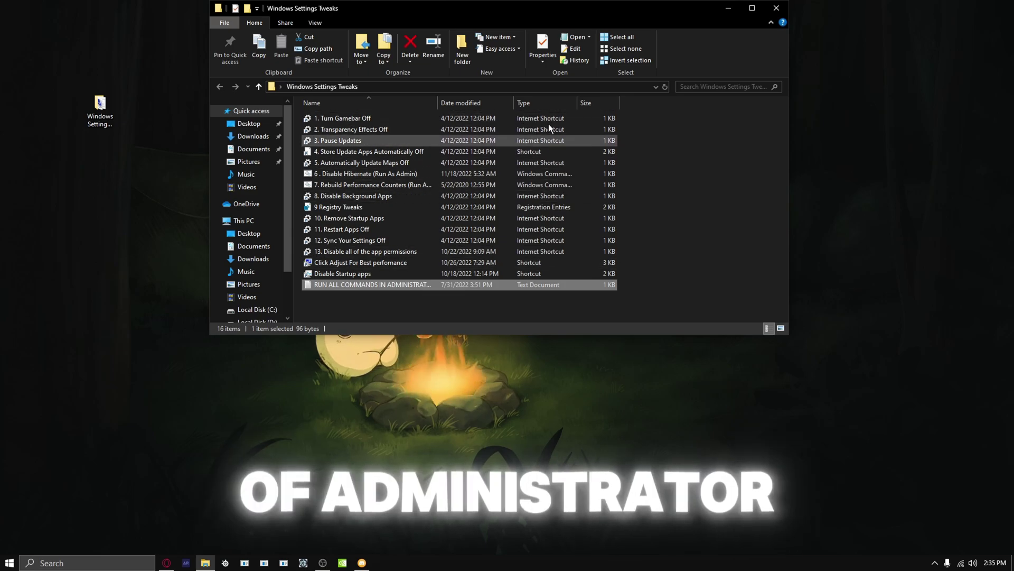
{"action": "left_click", "coordinate": [777, 8]}
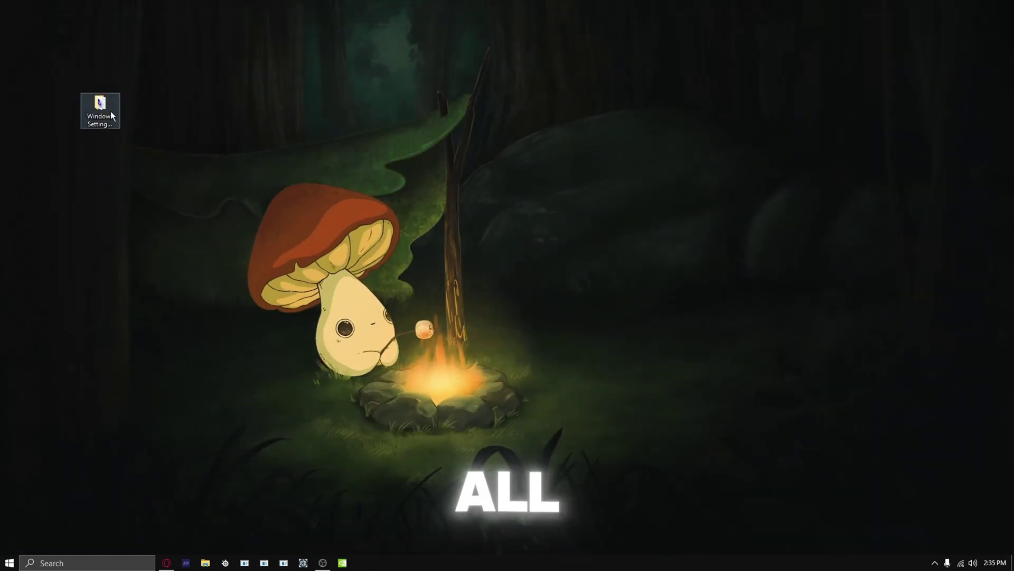
{"action": "double_click", "coordinate": [108, 110]}
Run tweak shortcuts 1 and 2 to turn off the Game Bar and transparency effects
{"action": "left_click", "coordinate": [337, 119]}
{"action": "double_click", "coordinate": [337, 118]}
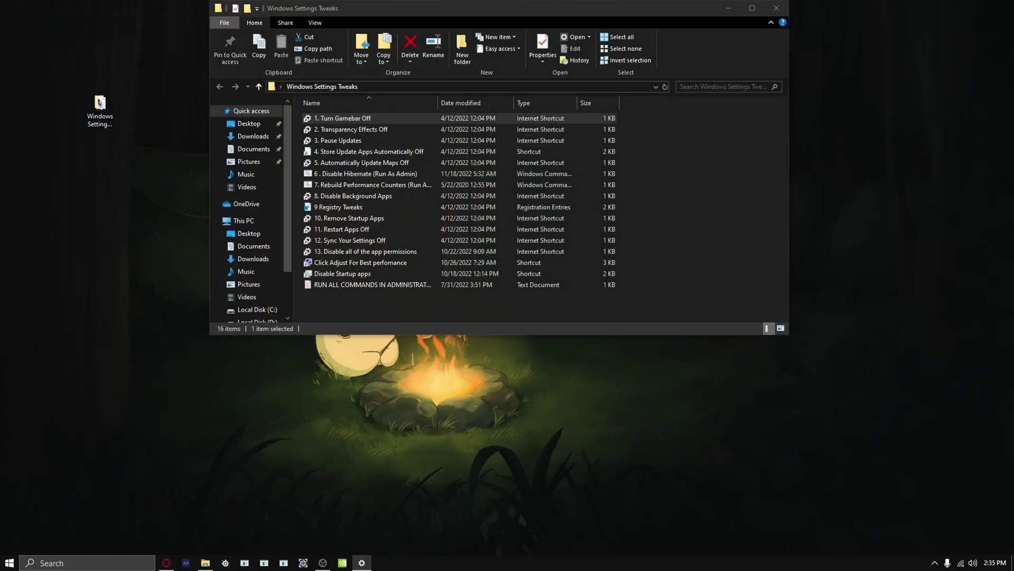
{"action": "scroll", "coordinate": [232, 165], "scroll_direction": "down", "scroll_amount": 2}
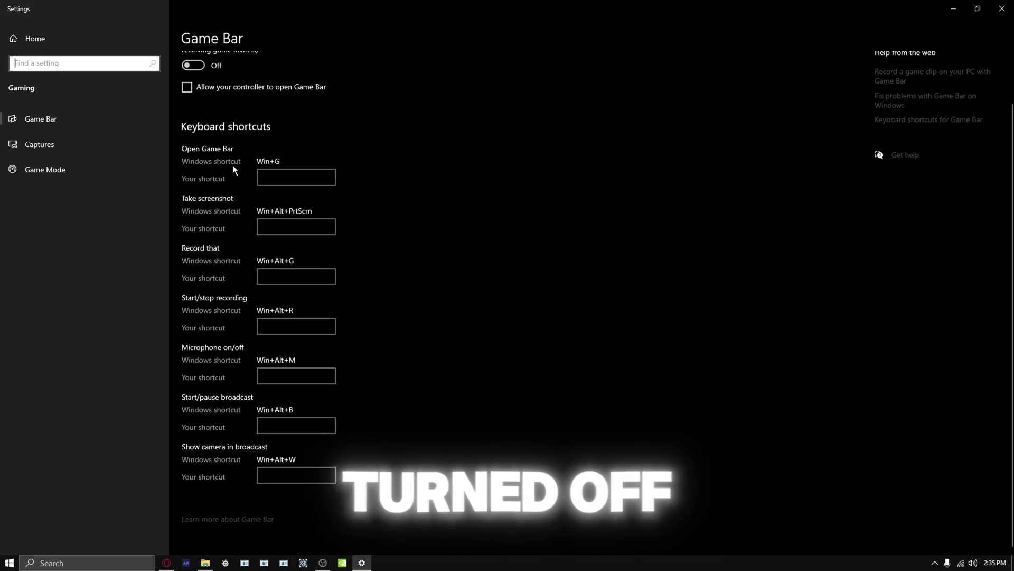
{"action": "scroll", "coordinate": [236, 155], "scroll_direction": "up", "scroll_amount": 2}
{"action": "left_click", "coordinate": [1002, 9]}
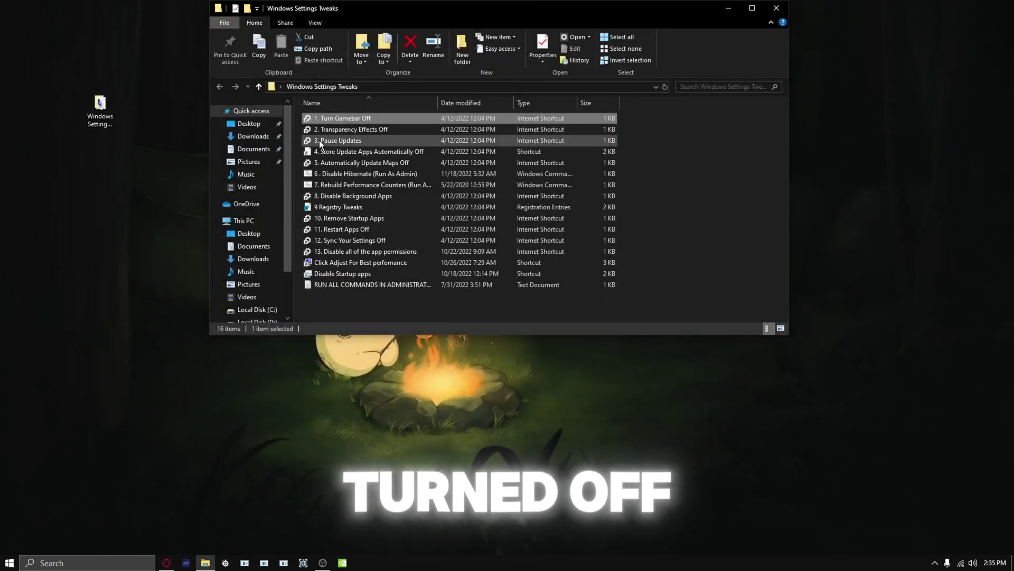
{"action": "double_click", "coordinate": [374, 128]}
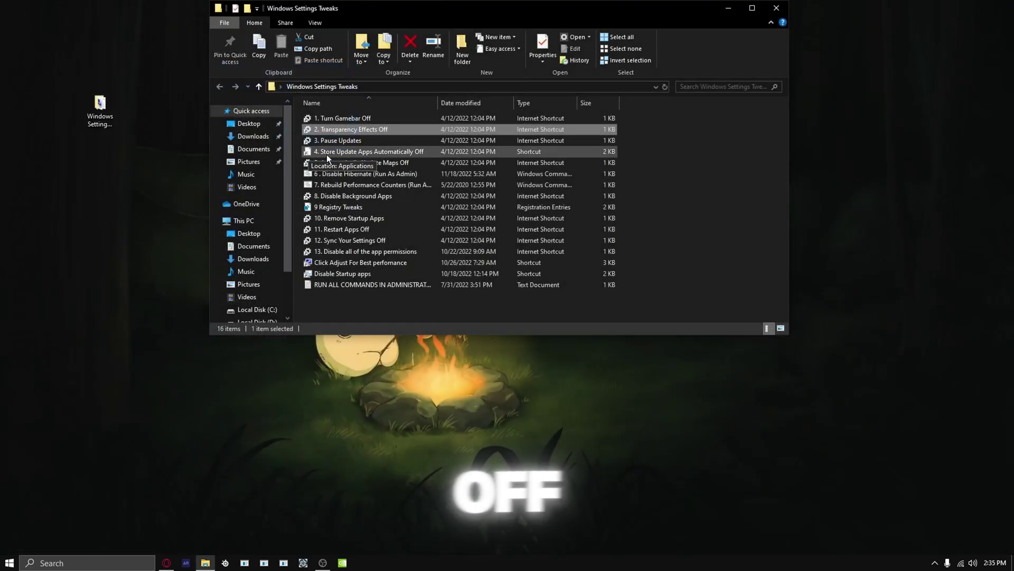
{"action": "left_click", "coordinate": [339, 142]}
Run the Pause Updates, Store auto-update and offline maps shortcuts, confirming Store app updates are Off
{"action": "double_click", "coordinate": [338, 141]}
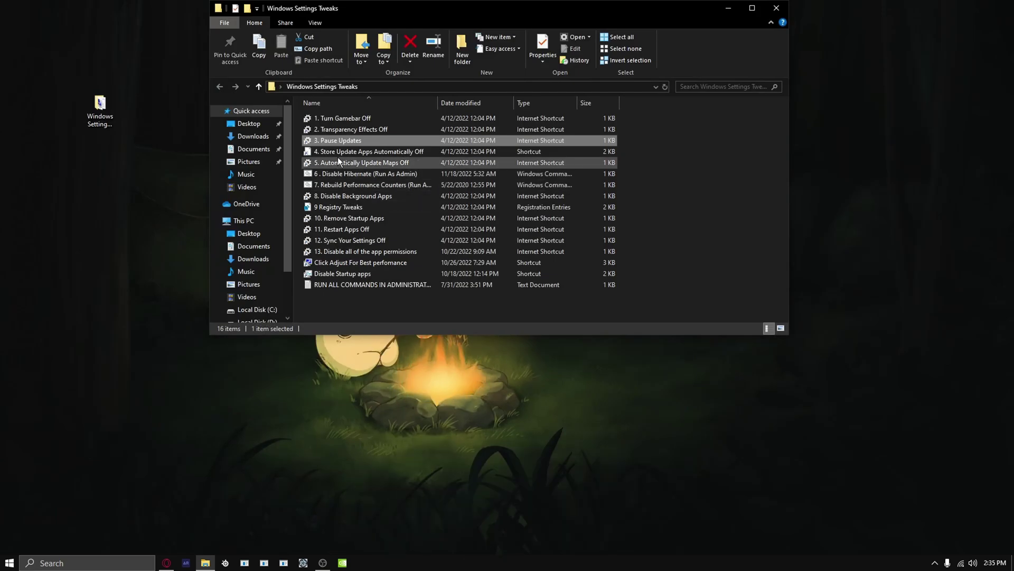
{"action": "double_click", "coordinate": [340, 152]}
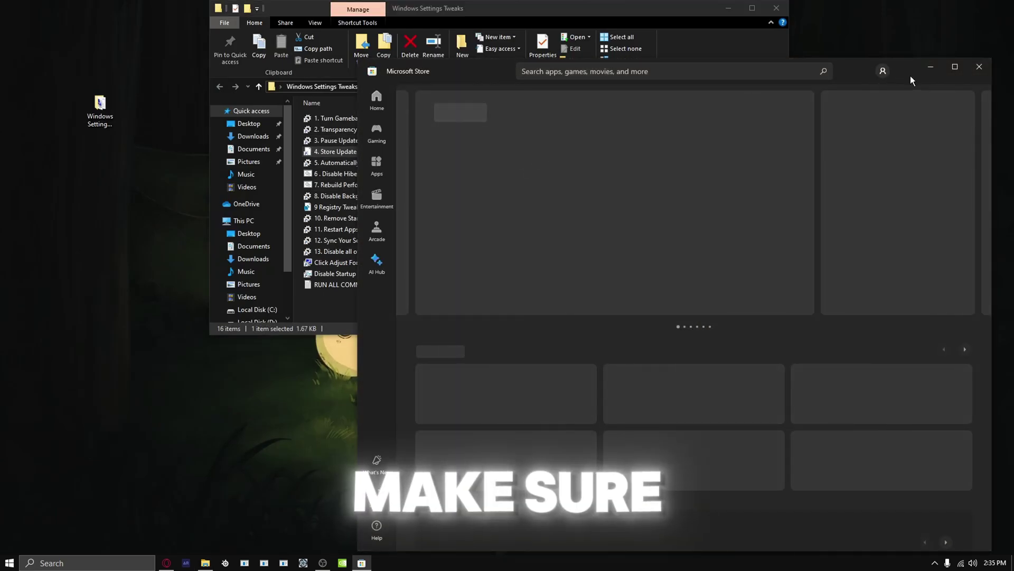
{"action": "left_click", "coordinate": [883, 70]}
{"action": "left_click", "coordinate": [797, 111]}
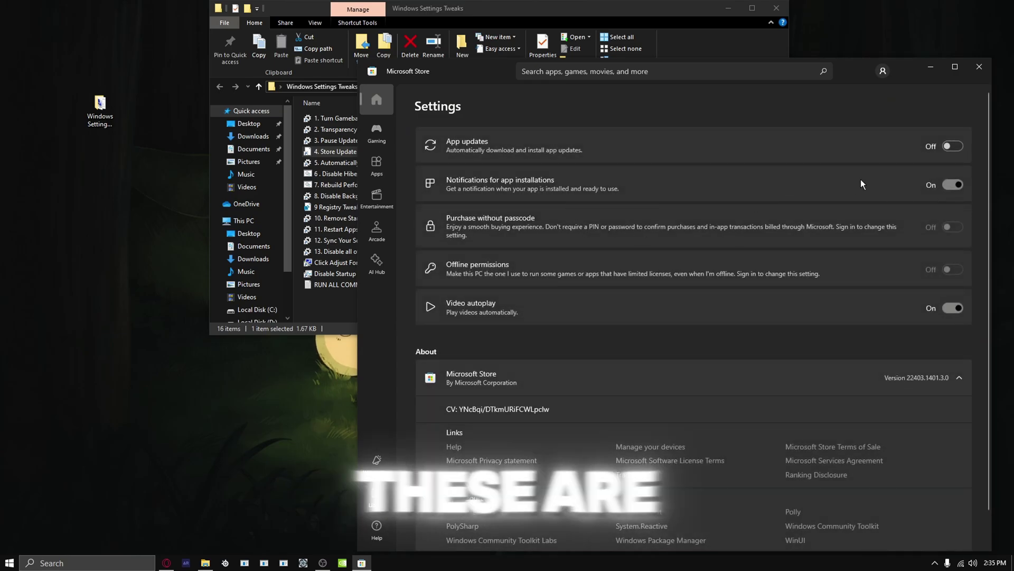
{"action": "left_click", "coordinate": [979, 68]}
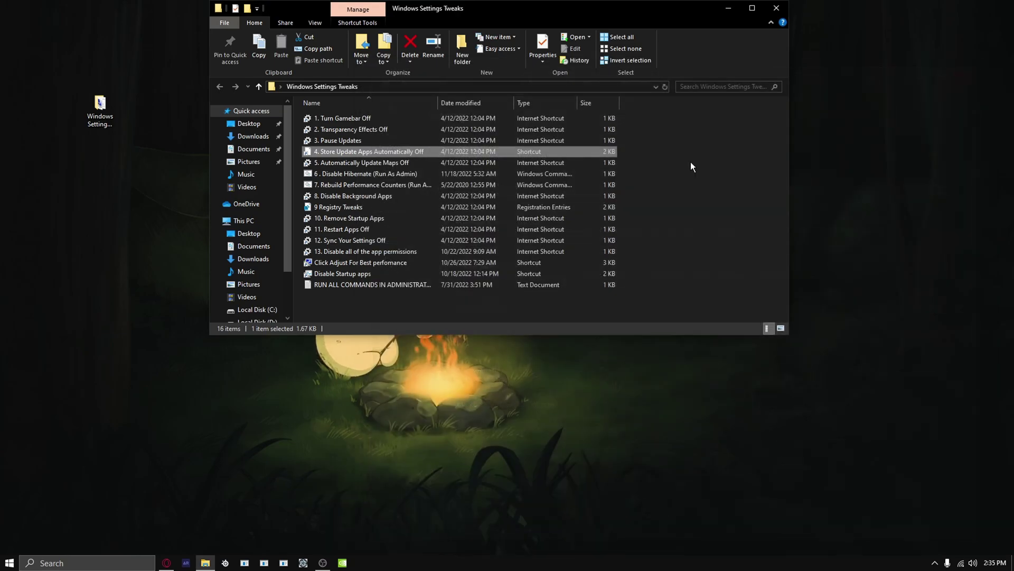
{"action": "double_click", "coordinate": [385, 164]}
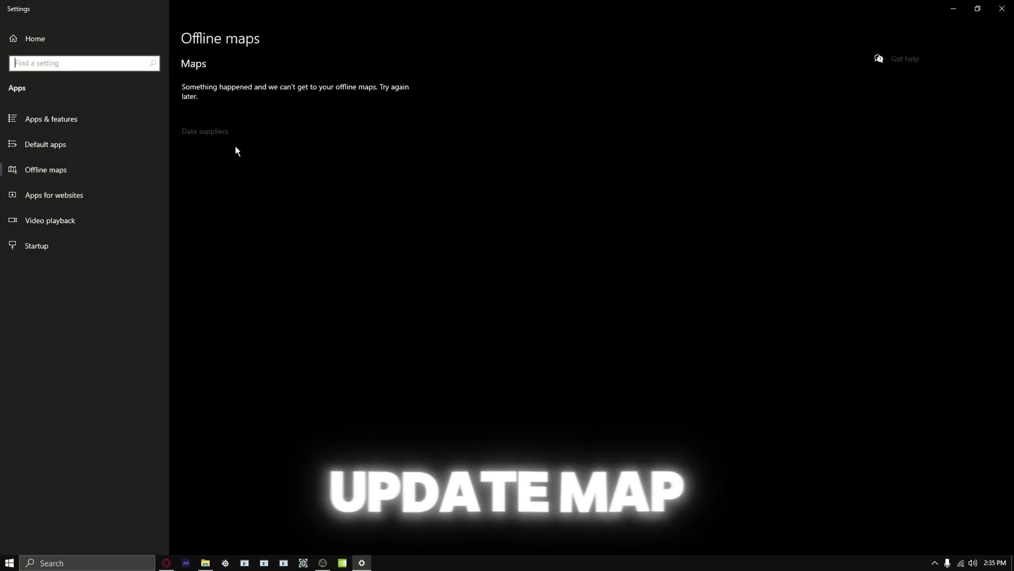
Run the Disable Hibernate and Rebuild Performance Counters scripts as administrator
{"action": "left_click", "coordinate": [1002, 9]}
{"action": "left_click", "coordinate": [350, 170]}
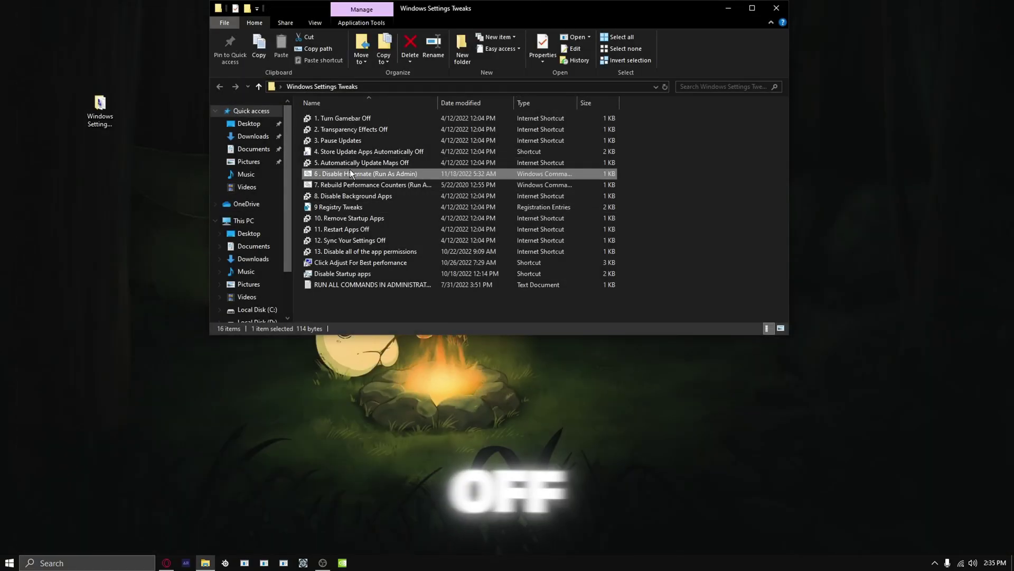
{"action": "right_click", "coordinate": [350, 171]}
{"action": "left_click", "coordinate": [409, 217]}
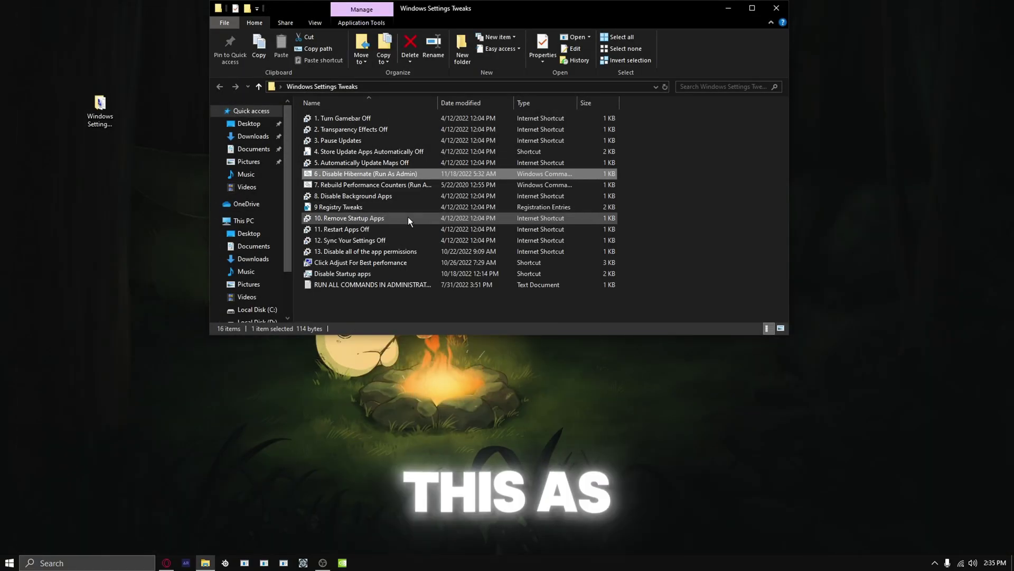
{"action": "right_click", "coordinate": [369, 182]}
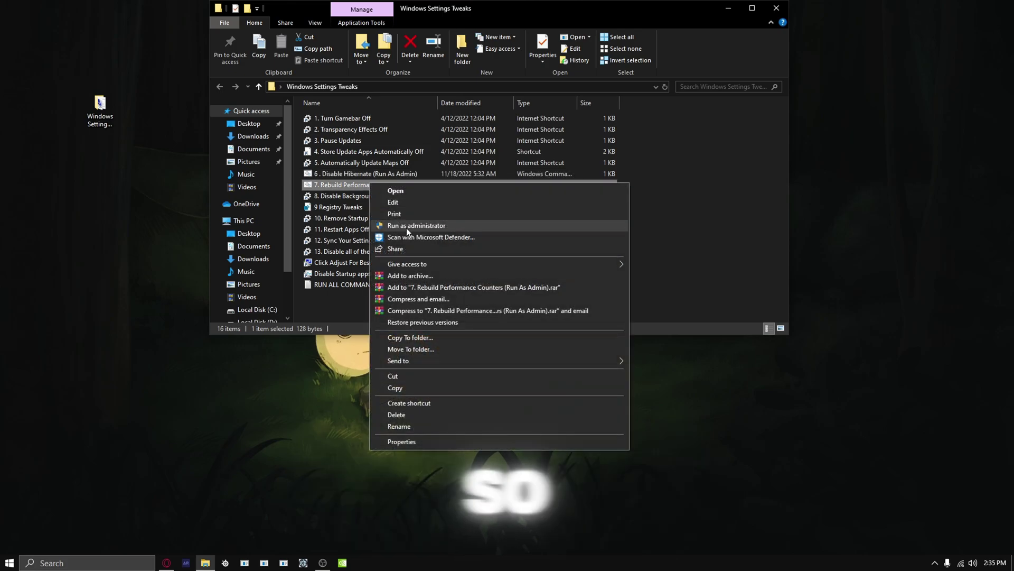
{"action": "left_click", "coordinate": [411, 226]}
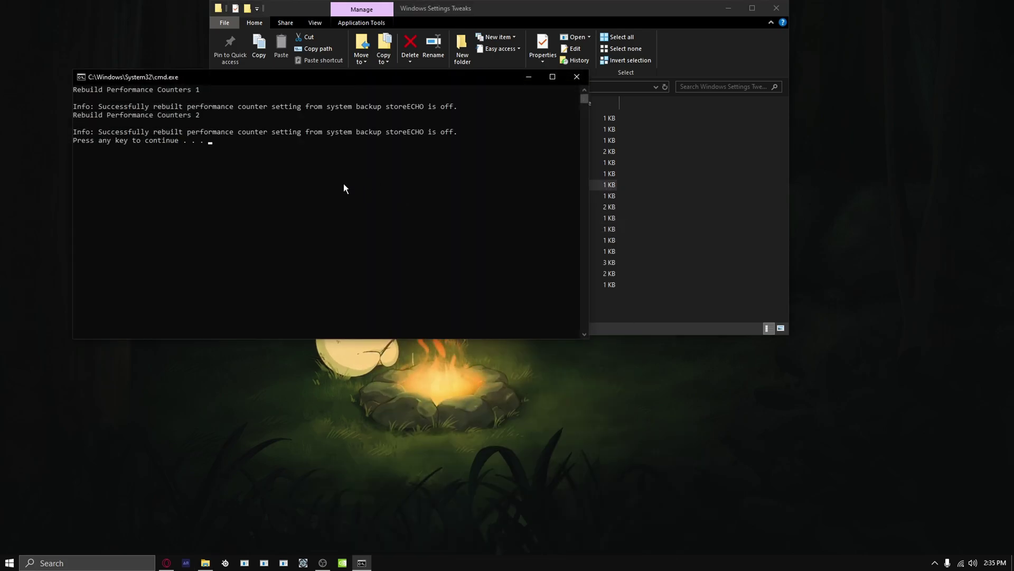
{"action": "left_click", "coordinate": [583, 75]}
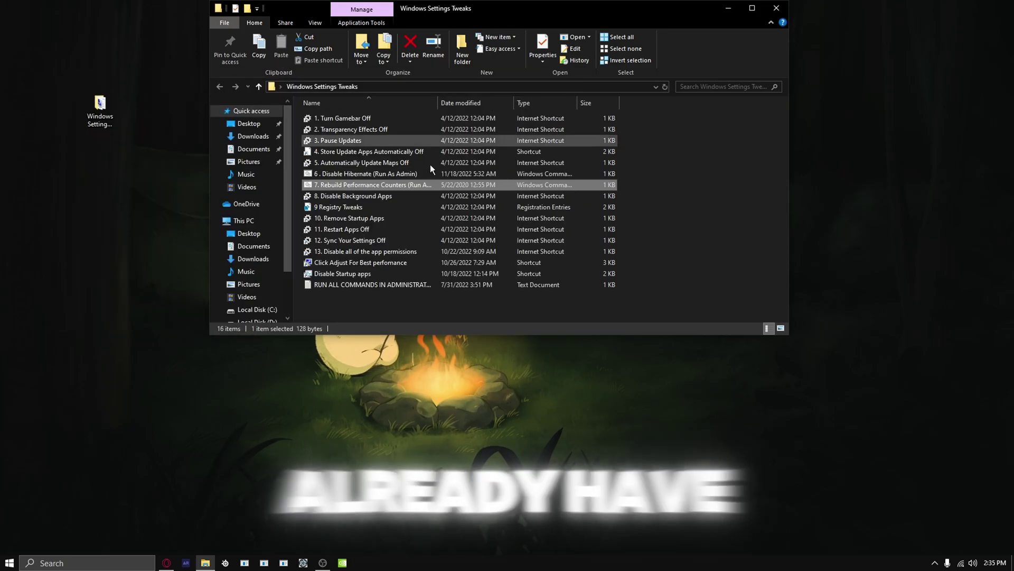
Run the Disable Background Apps shortcut and check that background apps are off
{"action": "double_click", "coordinate": [373, 201]}
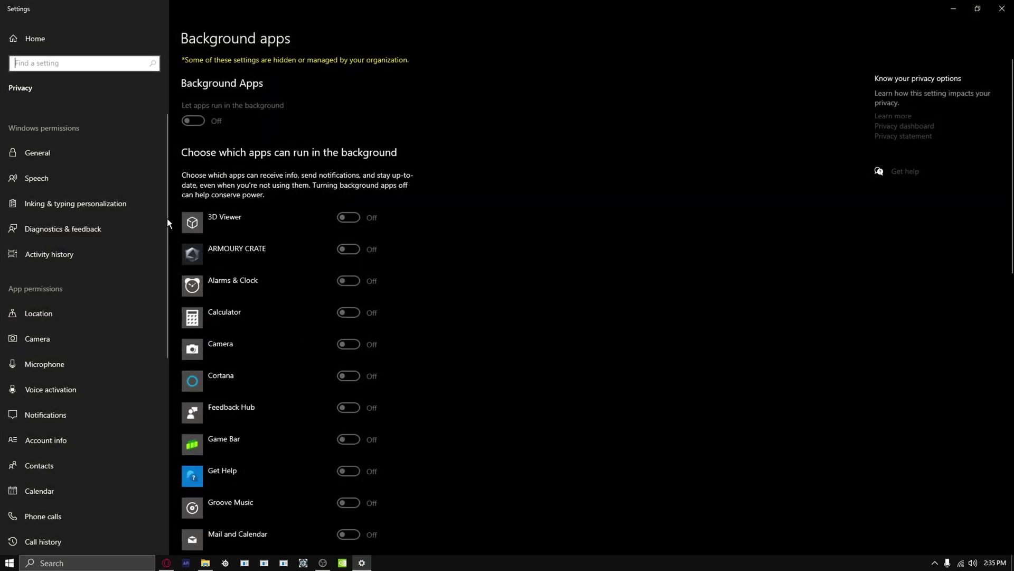
{"action": "scroll", "coordinate": [226, 299], "scroll_direction": "down", "scroll_amount": 12}
{"action": "scroll", "coordinate": [474, 156], "scroll_direction": "up", "scroll_amount": 12}
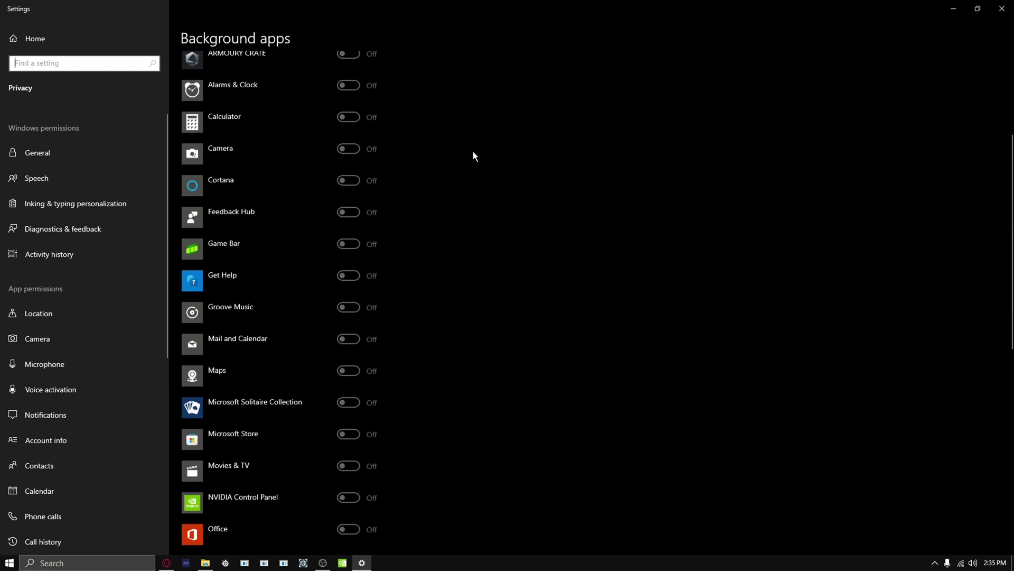
{"action": "key", "text": "alt+F4"}
Merge the 9 Registry Tweaks file into the registry and confirm the success message
{"action": "left_click", "coordinate": [337, 206]}
{"action": "right_click", "coordinate": [337, 206]}
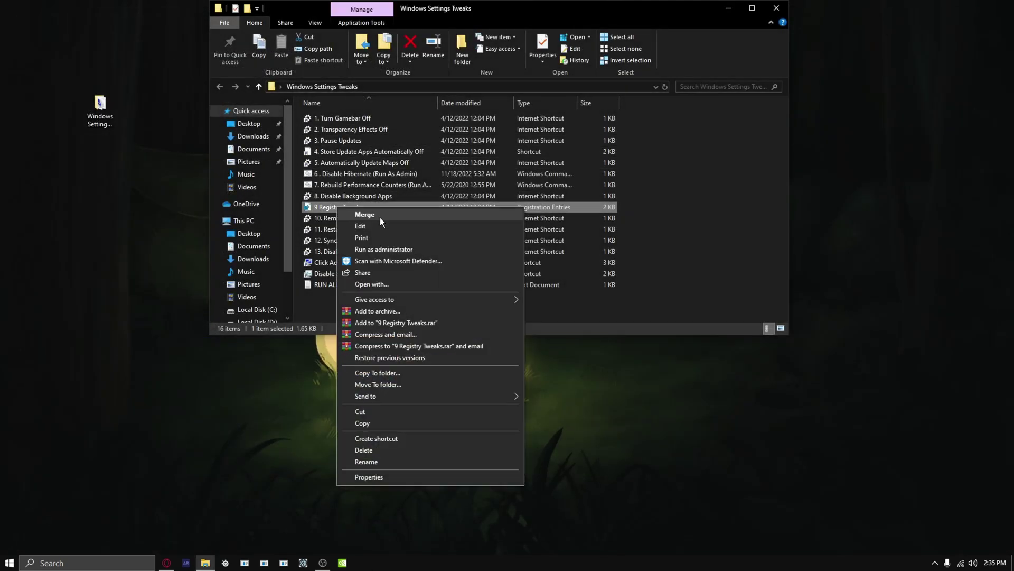
{"action": "left_click", "coordinate": [380, 218]}
{"action": "left_click", "coordinate": [587, 299]}
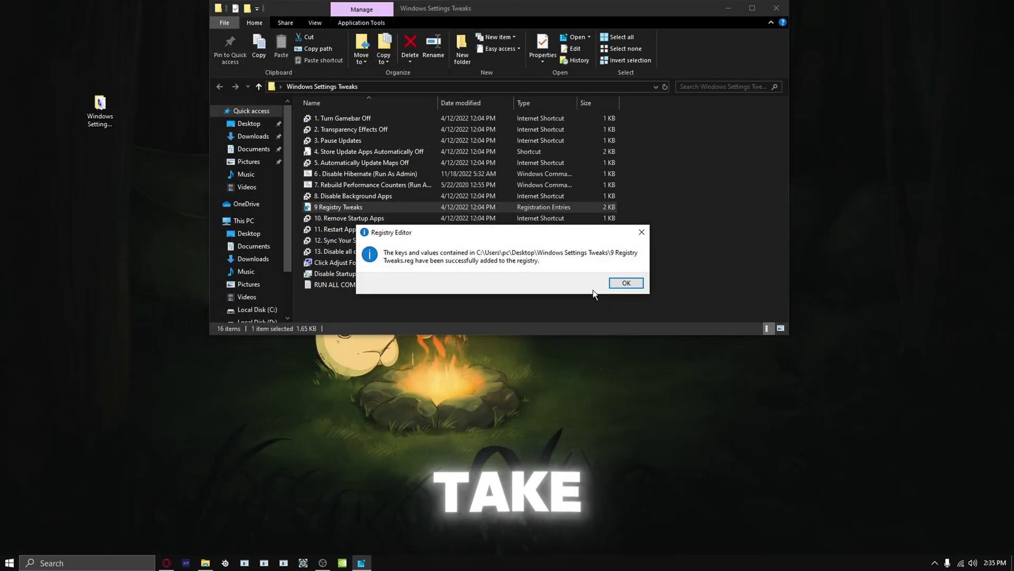
{"action": "left_click", "coordinate": [625, 280]}
Run the Remove Startup Apps and Restart Apps Off shortcuts, reviewing each Settings page
{"action": "left_click", "coordinate": [355, 217]}
{"action": "double_click", "coordinate": [355, 218]}
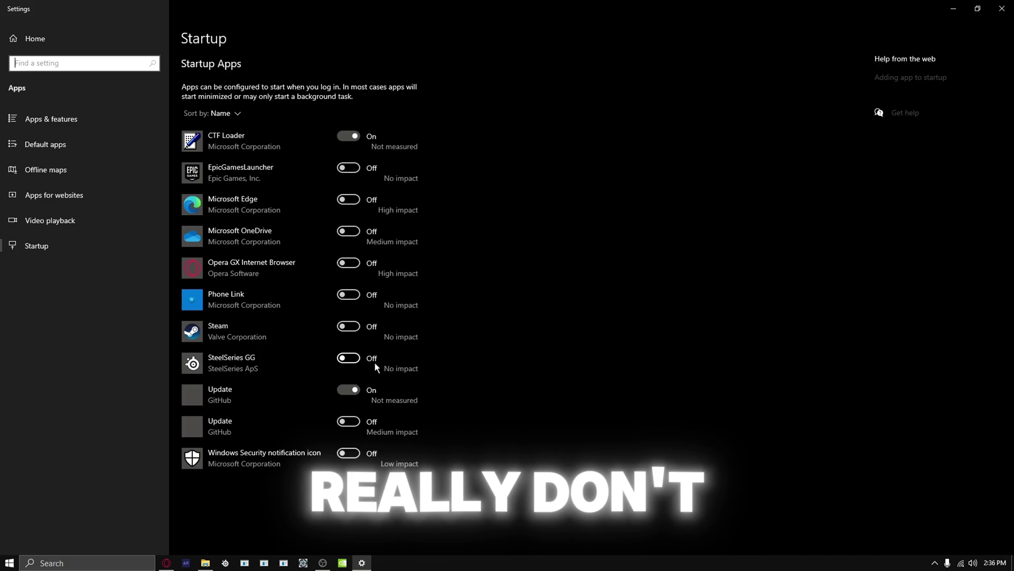
{"action": "left_click", "coordinate": [1003, 8]}
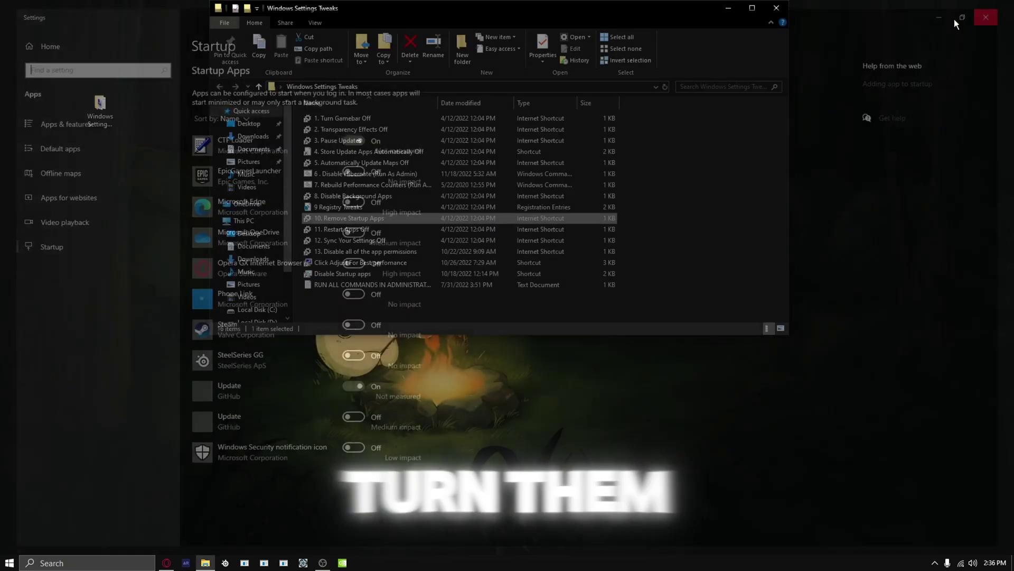
{"action": "left_click", "coordinate": [342, 231]}
{"action": "double_click", "coordinate": [341, 231]}
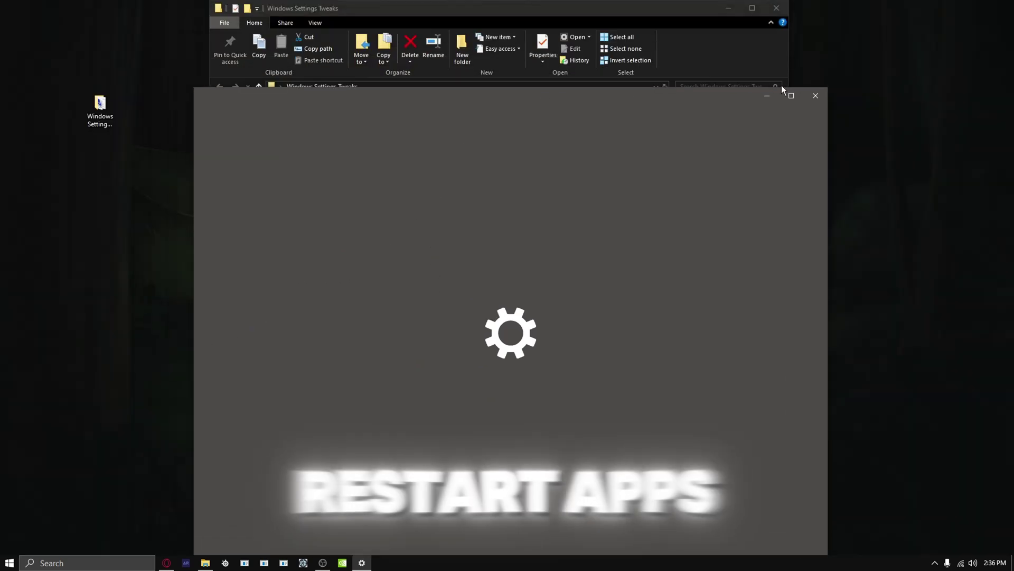
{"action": "left_click", "coordinate": [816, 96]}
Run the Sync Your Settings Off, app permissions and best-performance visual effects shortcuts
{"action": "left_click", "coordinate": [366, 241]}
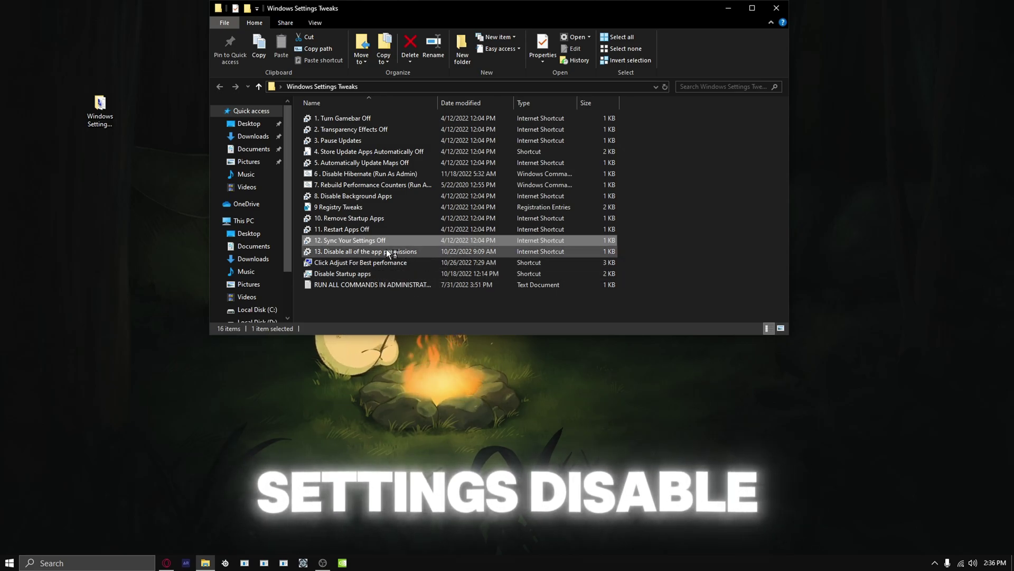
{"action": "double_click", "coordinate": [389, 253]}
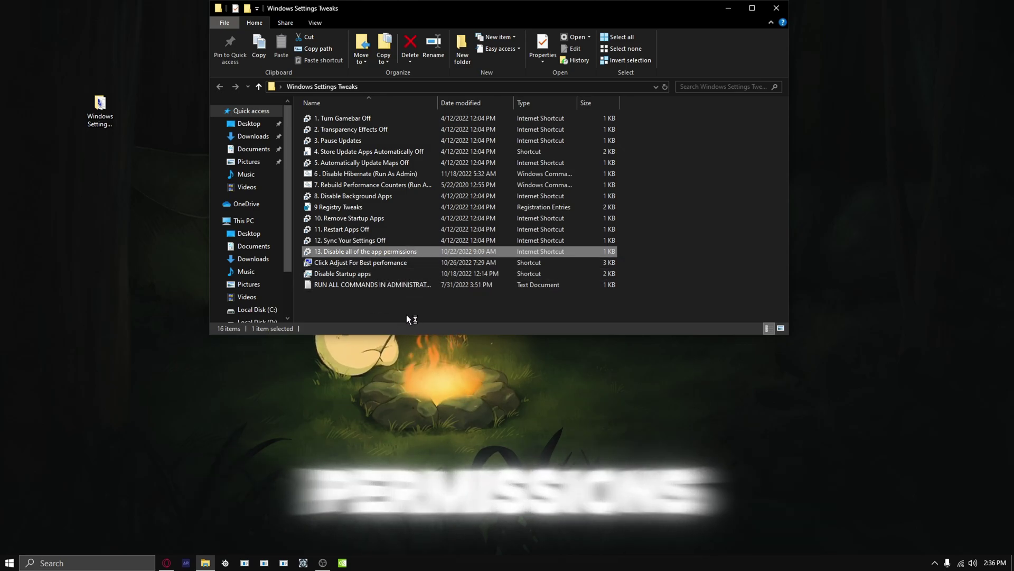
{"action": "double_click", "coordinate": [347, 262]}
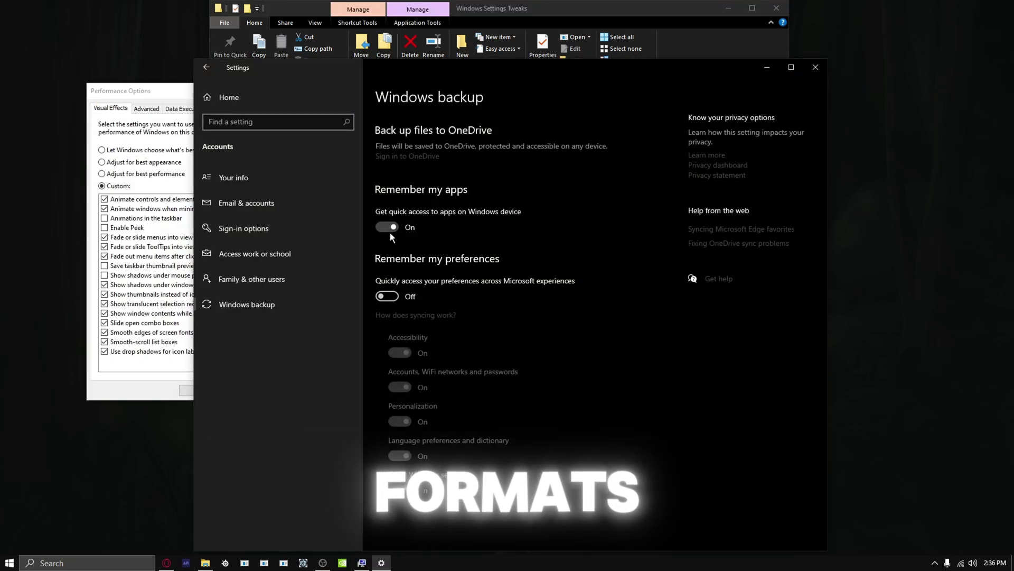
Select 'Adjust for best performance' in Performance Options, apply it with OK, then reopen the shortcut
{"action": "left_click", "coordinate": [808, 68]}
{"action": "left_click_drag", "start_coordinate": [219, 91], "coordinate": [567, 69]}
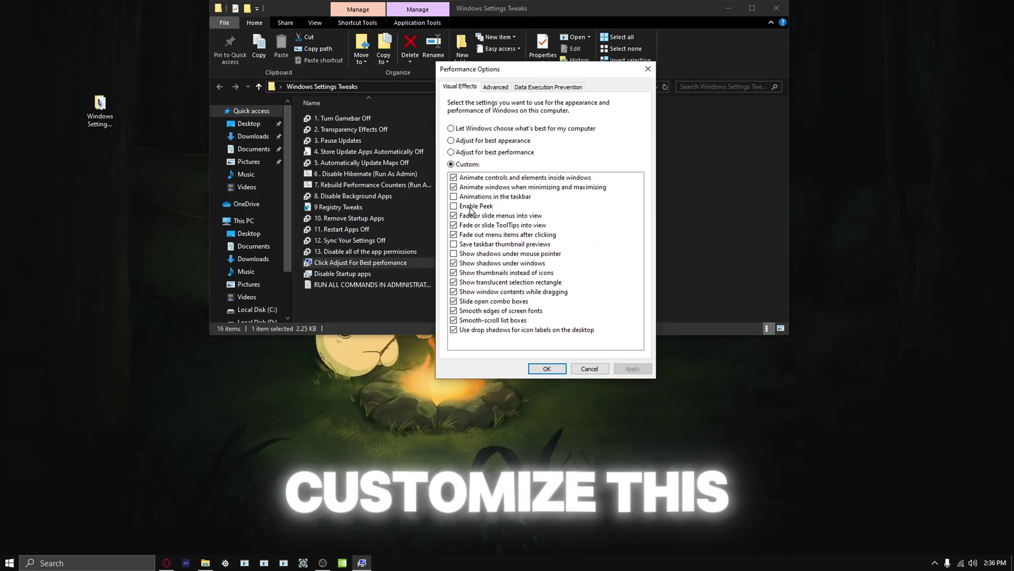
{"action": "left_click", "coordinate": [463, 154]}
{"action": "left_click", "coordinate": [628, 367]}
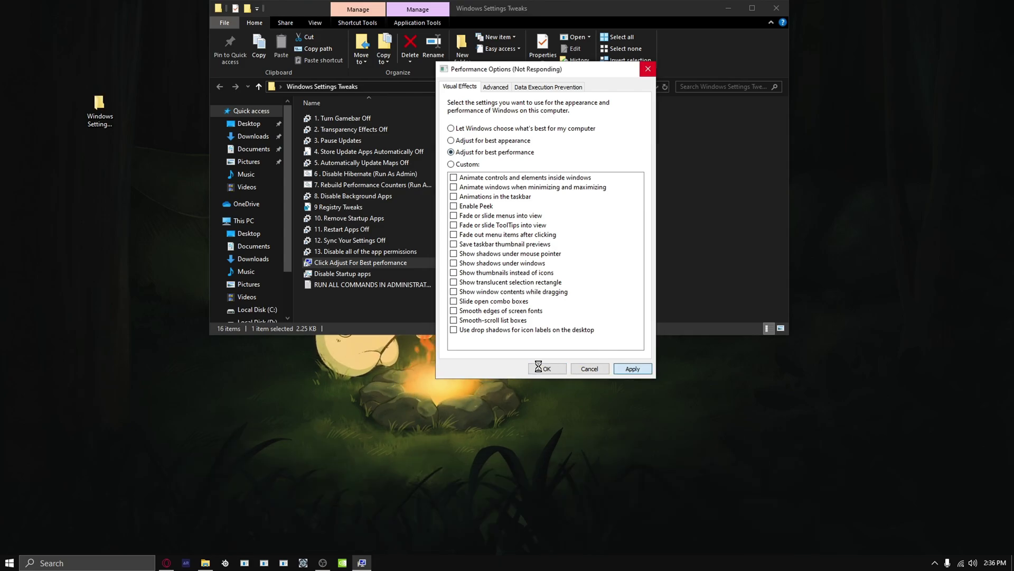
{"action": "left_click", "coordinate": [546, 369]}
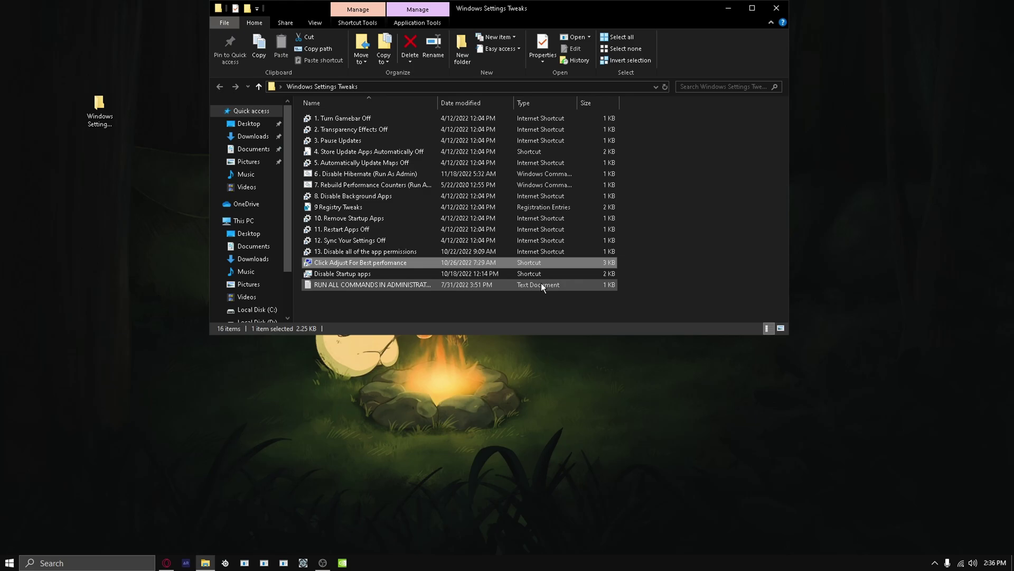
{"action": "double_click", "coordinate": [340, 261]}
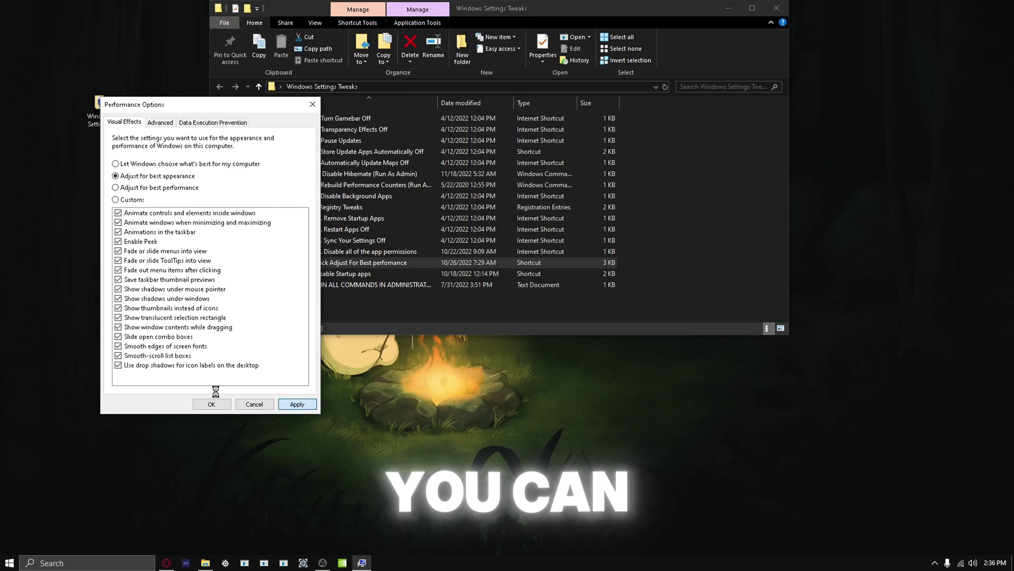
Disable the GitHub Update entry on Task Manager's Startup tab, then close Task Manager
{"action": "left_click", "coordinate": [211, 404]}
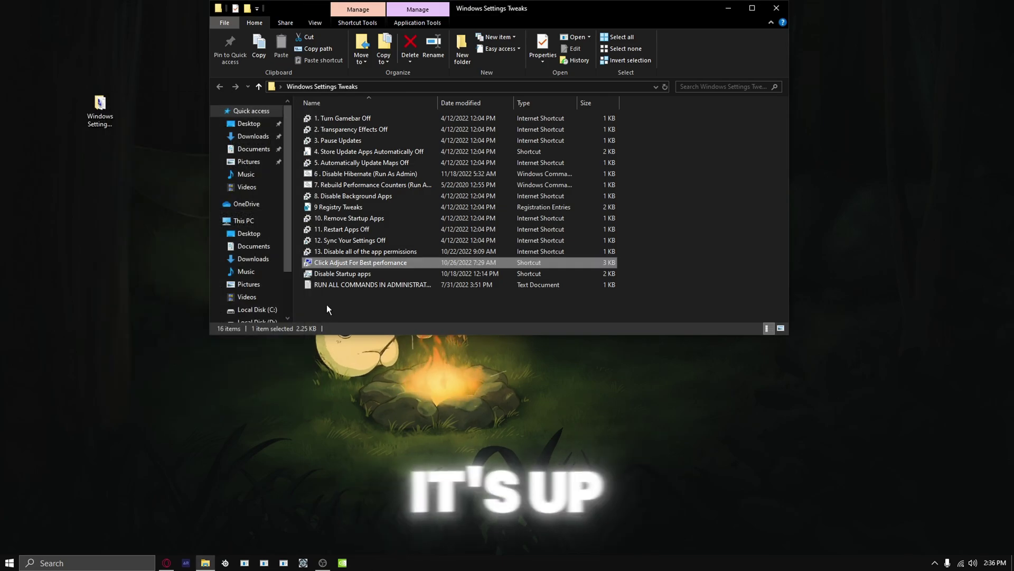
{"action": "double_click", "coordinate": [341, 273]}
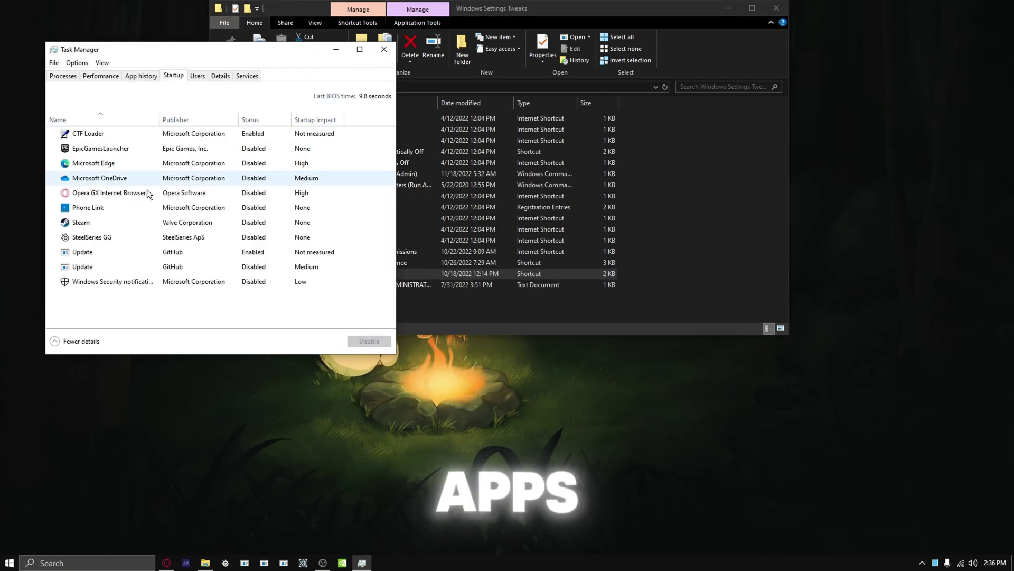
{"action": "right_click", "coordinate": [265, 255]}
{"action": "left_click", "coordinate": [258, 259]}
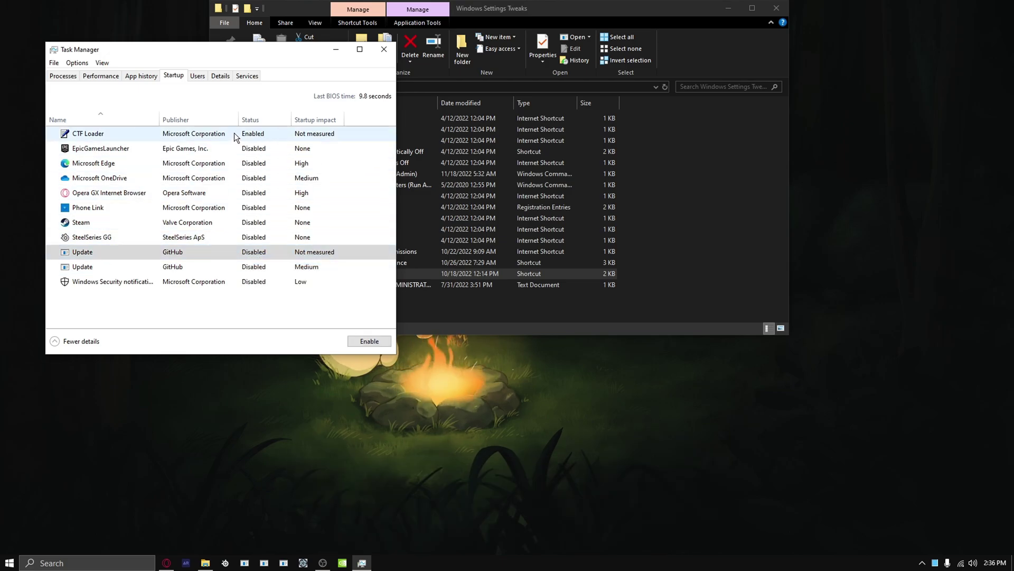
{"action": "left_click", "coordinate": [238, 222]}
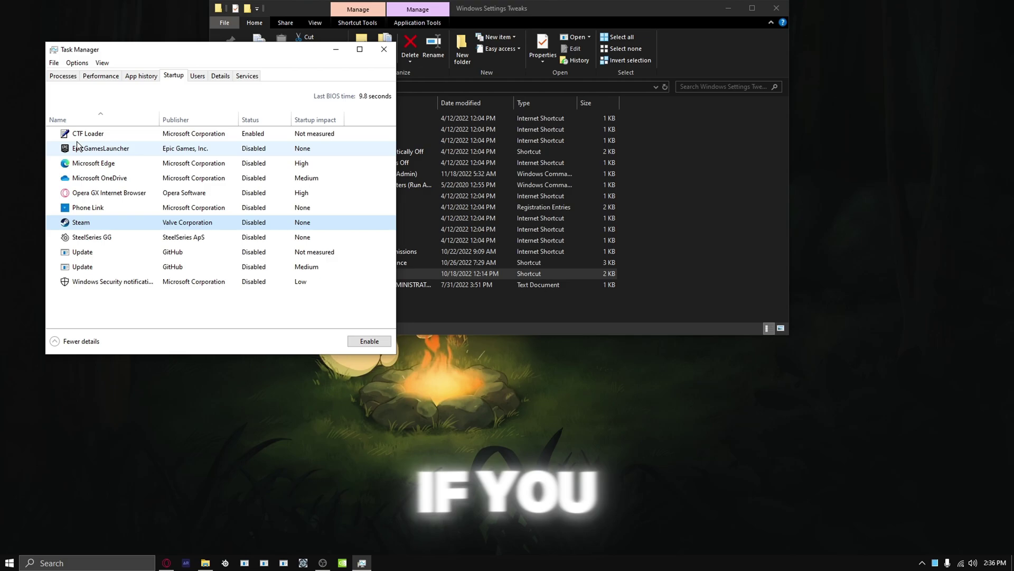
{"action": "left_click", "coordinate": [9, 564]}
{"action": "left_click", "coordinate": [9, 564]}
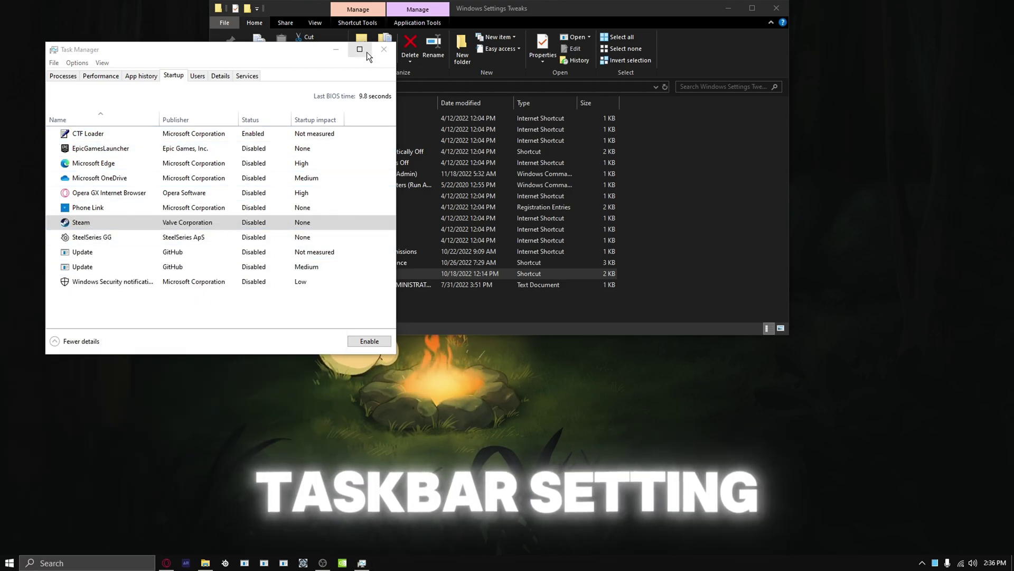
{"action": "left_click", "coordinate": [383, 49]}
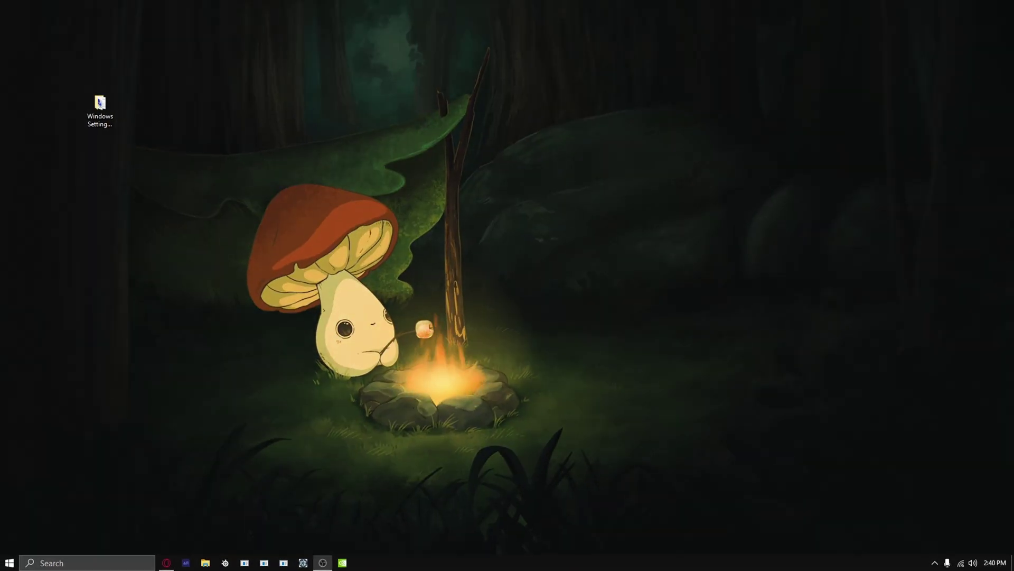
Launch NVIDIA Control Panel from the desktop right-click menu
{"action": "right_click", "coordinate": [316, 339]}
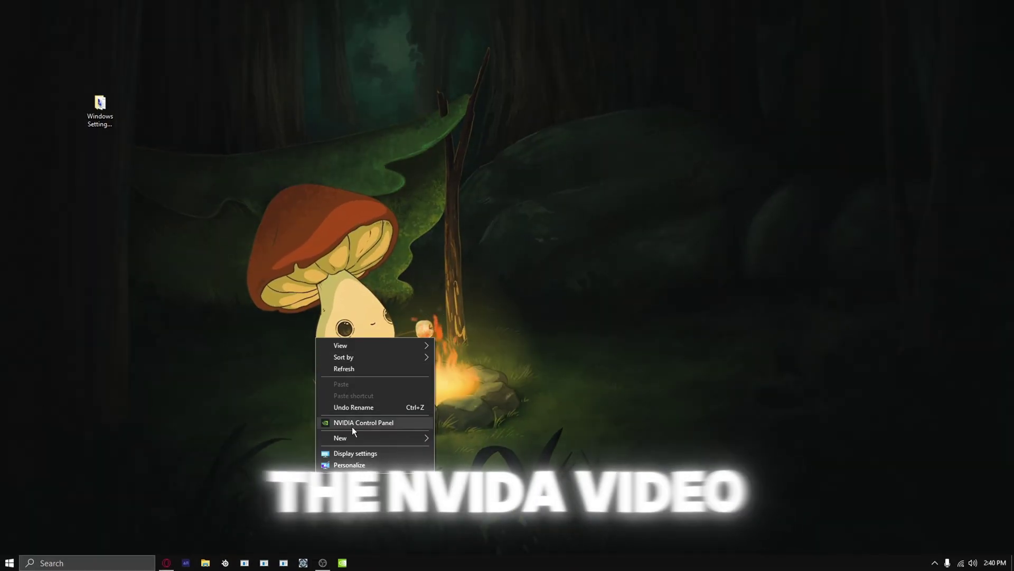
{"action": "left_click", "coordinate": [370, 422]}
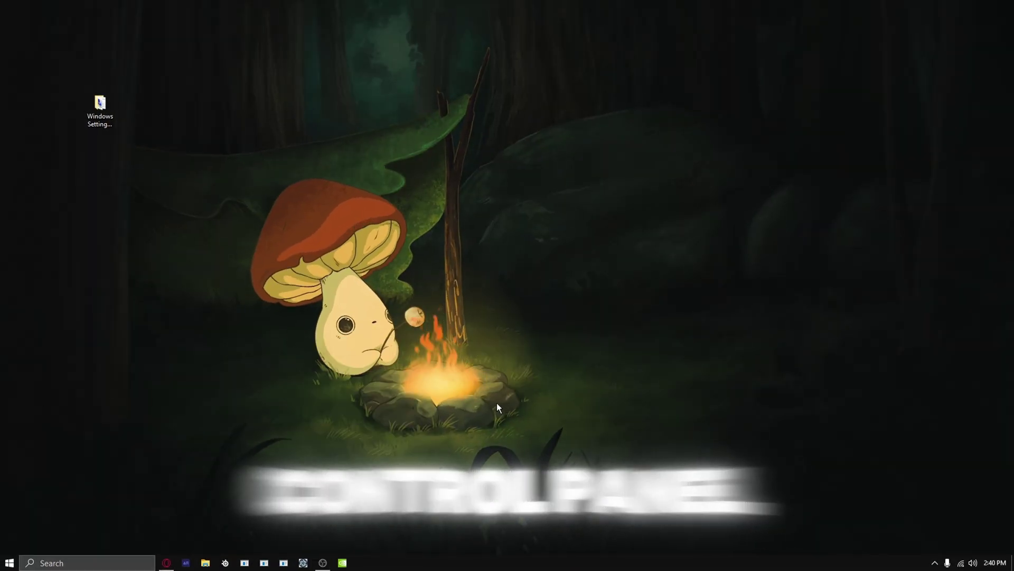
{"action": "right_click", "coordinate": [427, 270]}
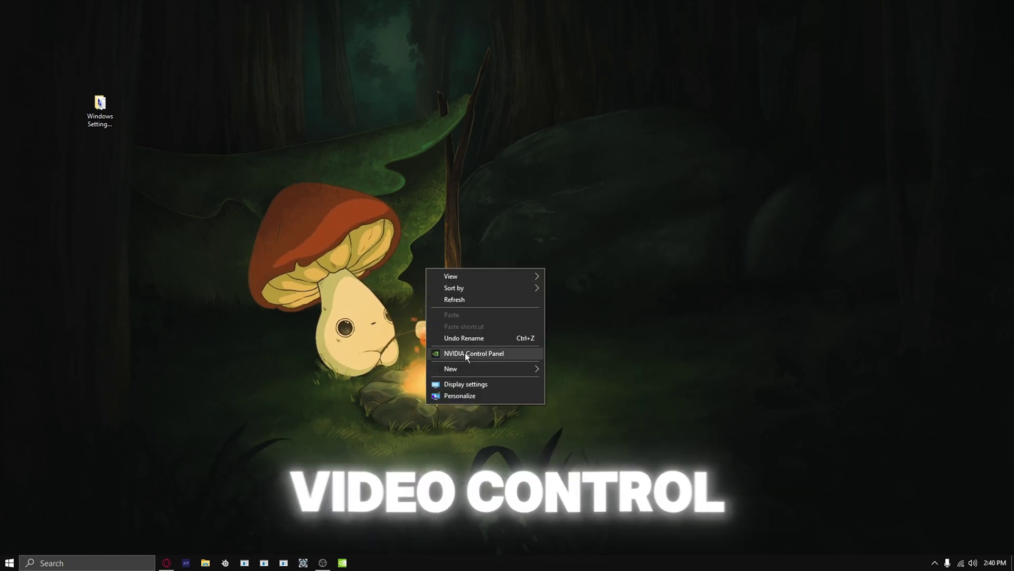
{"action": "left_click", "coordinate": [465, 353]}
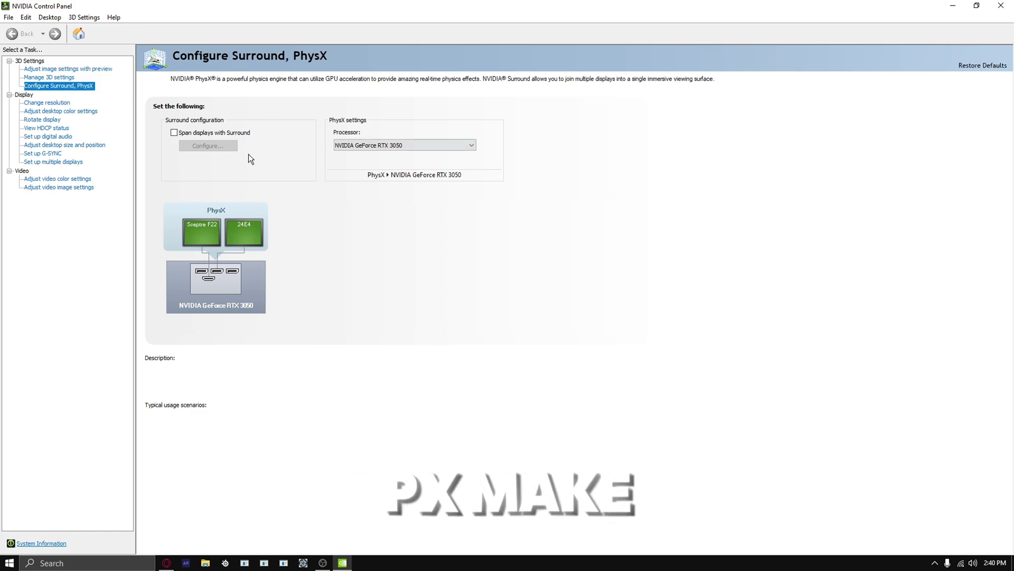
Keep PhysX on the GeForce RTX 3050, then go to the Manage 3D settings page
{"action": "left_click", "coordinate": [399, 145]}
{"action": "left_click", "coordinate": [373, 164]}
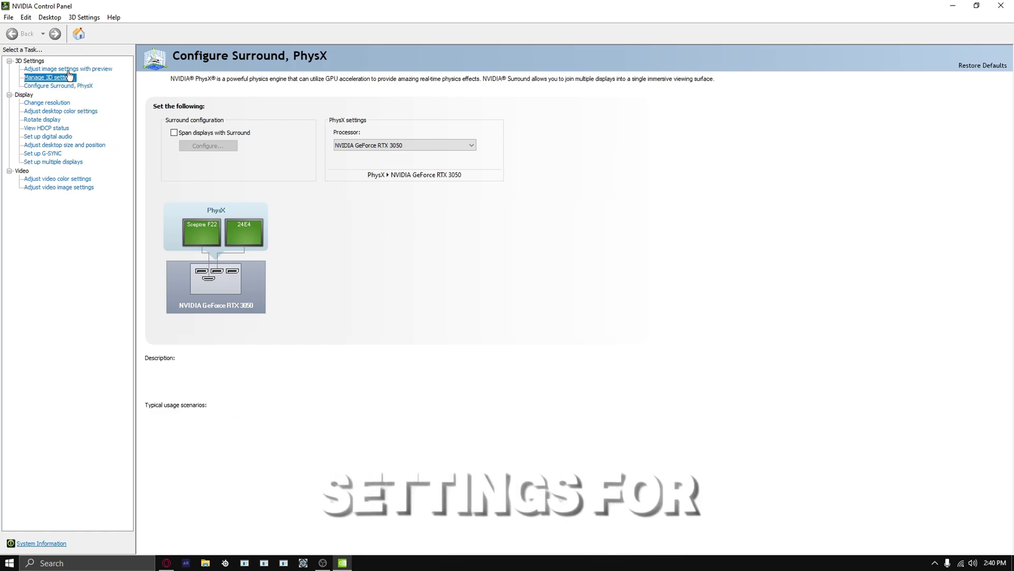
{"action": "left_click", "coordinate": [53, 71]}
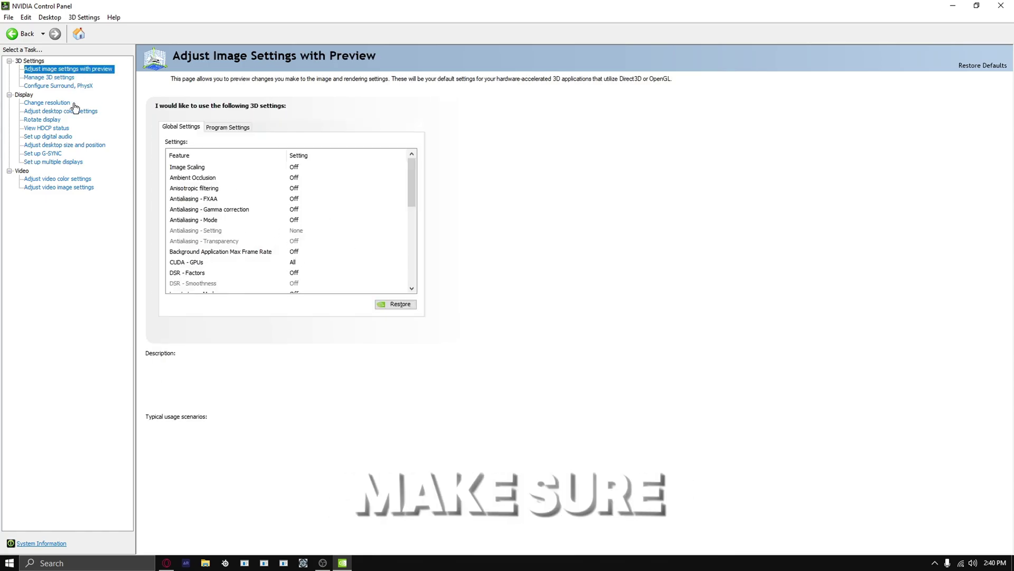
{"action": "key", "text": "Down"}
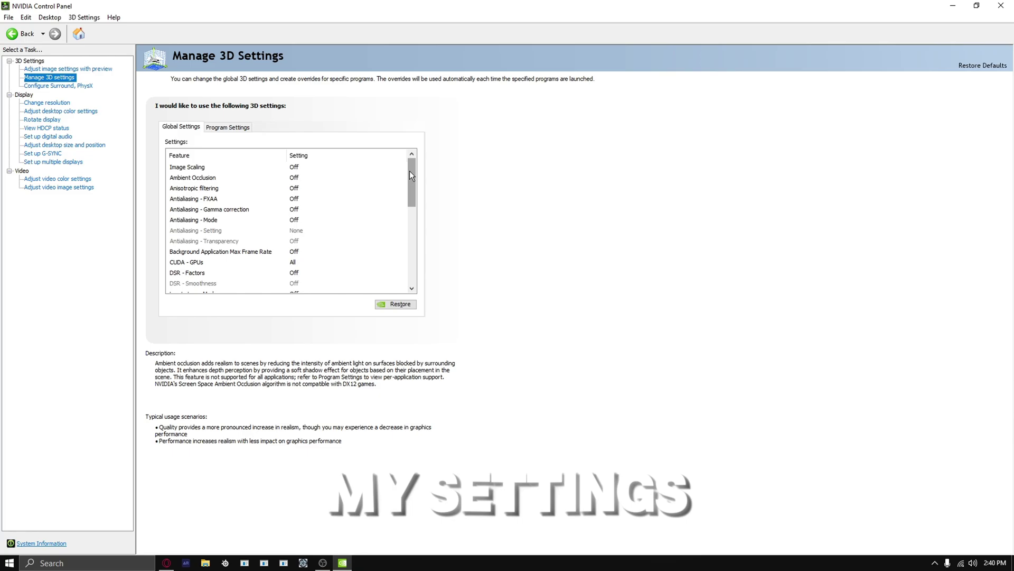
{"action": "left_click_drag", "start_coordinate": [410, 175], "coordinate": [419, 223]}
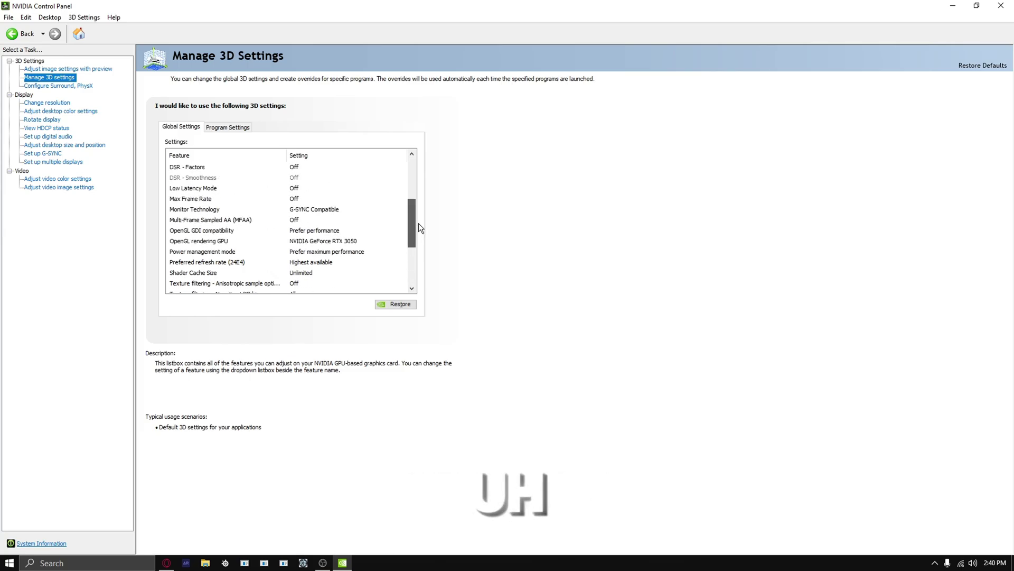
Set the global Low Latency Mode to Ultra and save the change when closing the panel
{"action": "left_click", "coordinate": [299, 187]}
{"action": "left_click", "coordinate": [299, 187]}
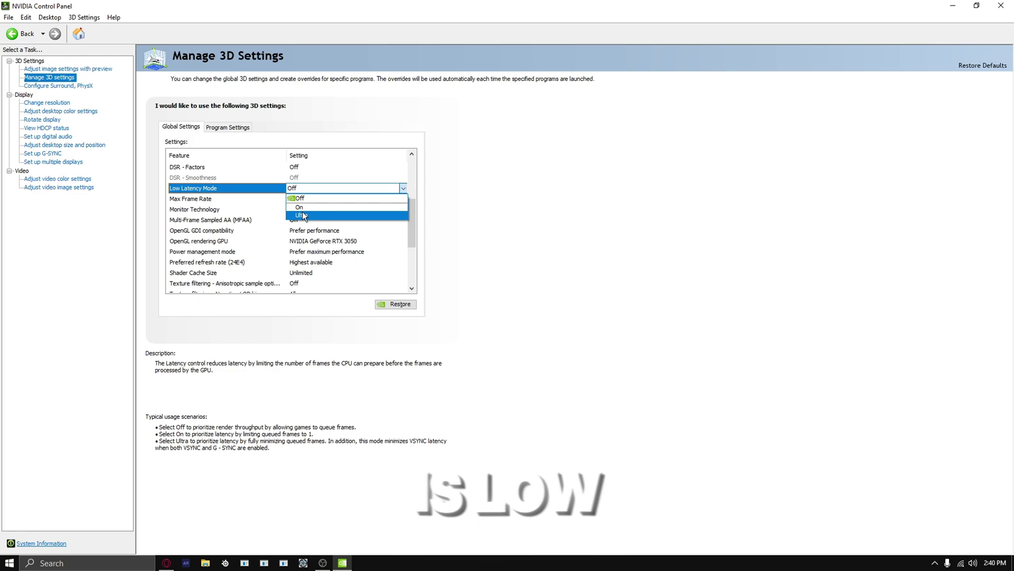
{"action": "left_click", "coordinate": [302, 214]}
{"action": "scroll", "coordinate": [305, 188], "scroll_direction": "up", "scroll_amount": 3}
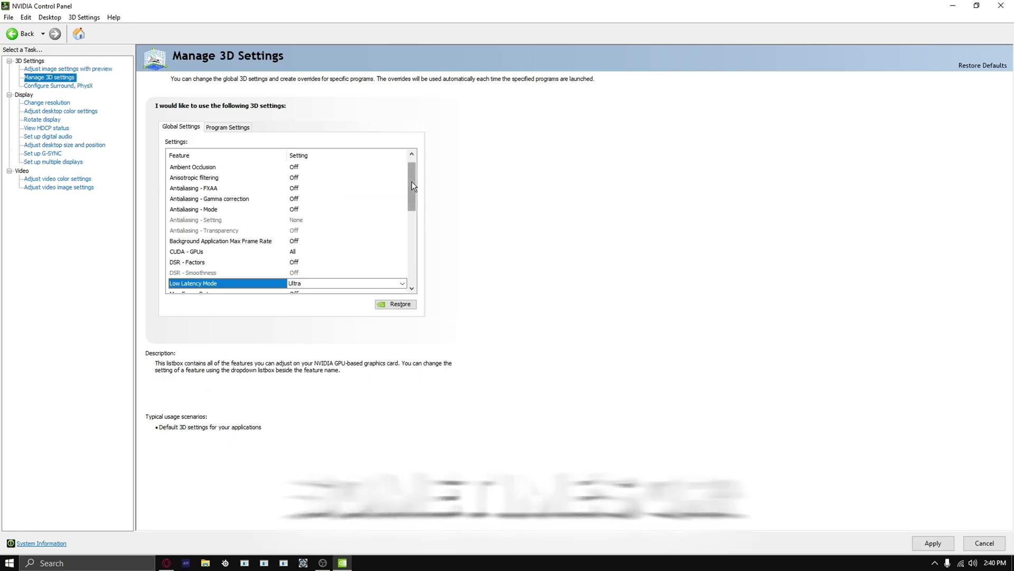
{"action": "left_click_drag", "start_coordinate": [411, 182], "coordinate": [410, 220]}
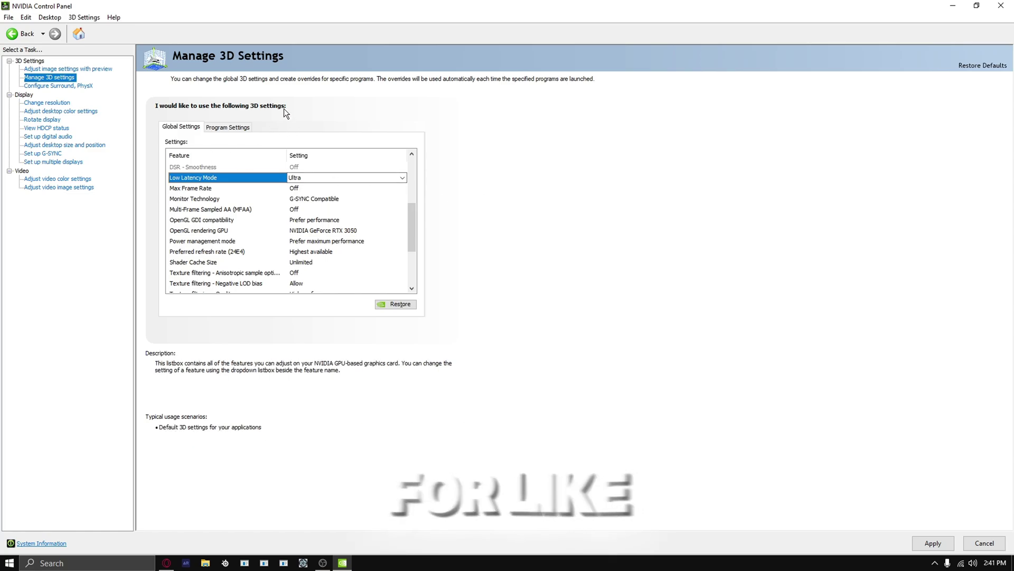
{"action": "left_click", "coordinate": [1001, 5]}
{"action": "left_click", "coordinate": [482, 307]}
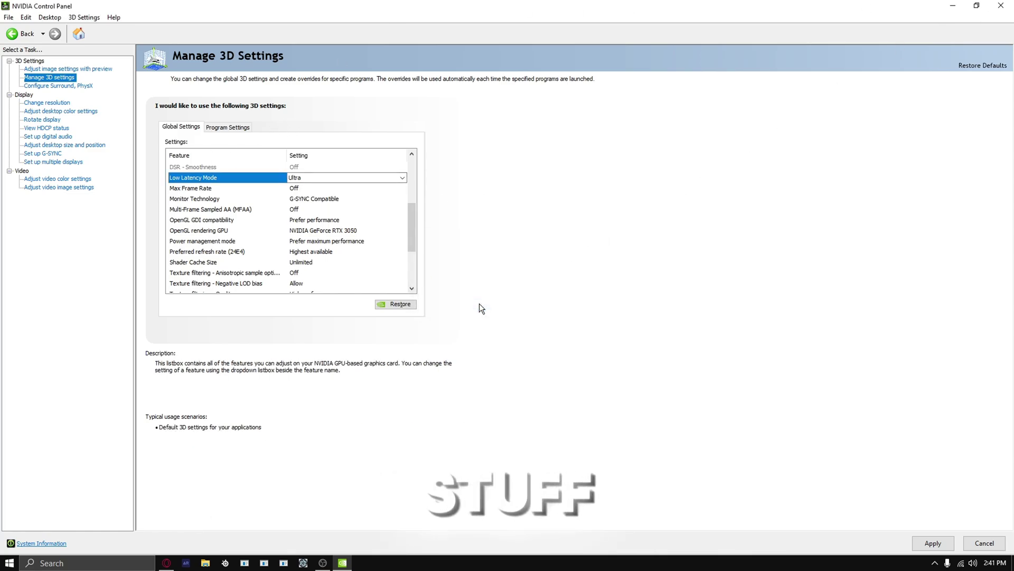